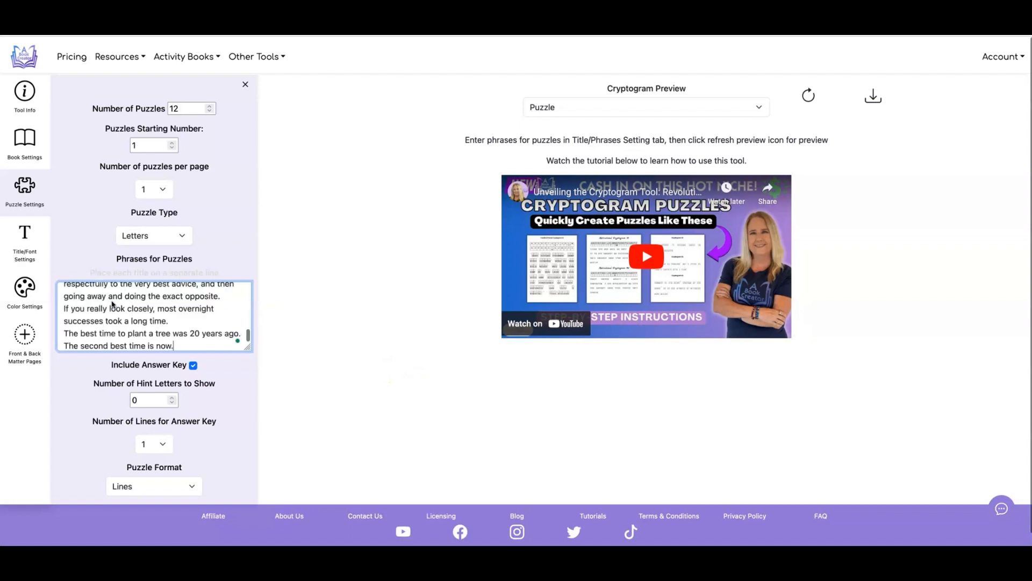
- Generate the cryptogram preview, start the title at 0.5, set 0.8 space between title and puzzle, and refresh the preview
click(809, 96)
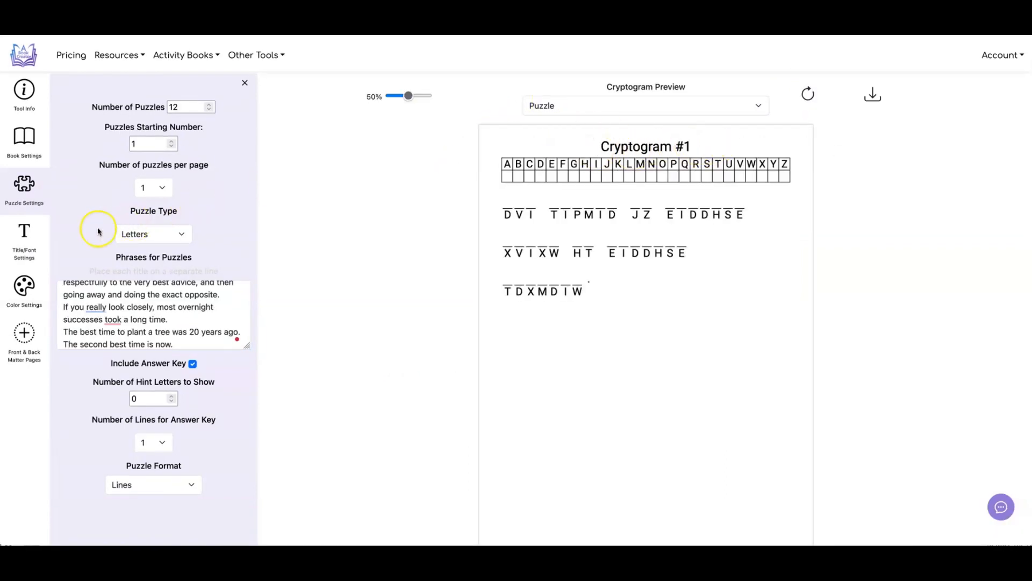
click(24, 235)
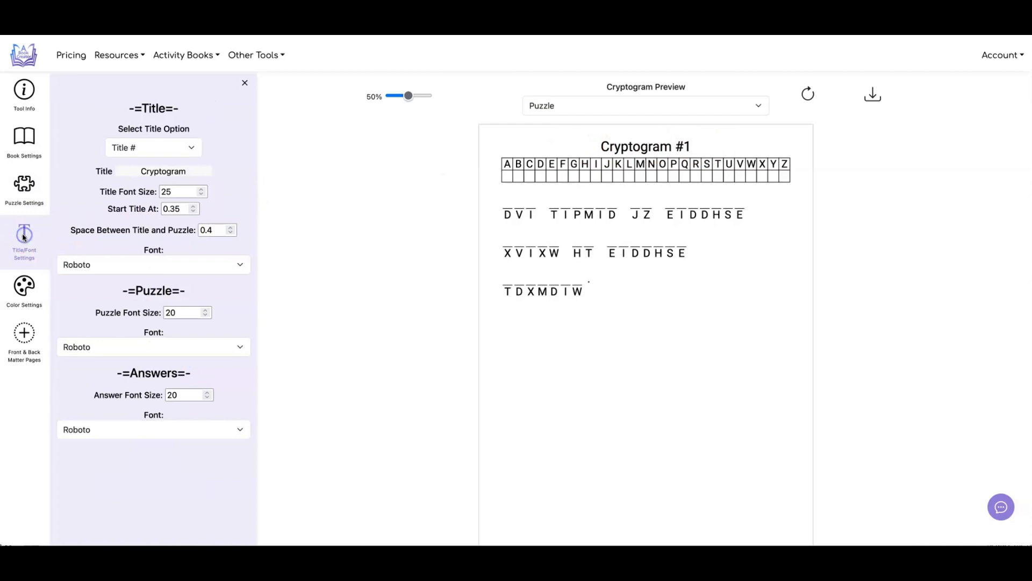
click(177, 209)
click(808, 94)
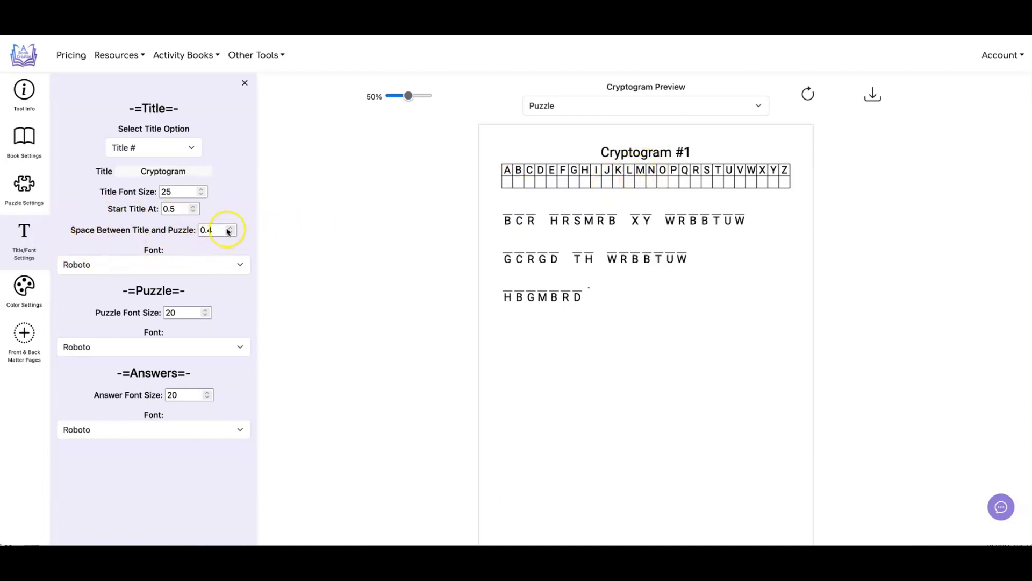
click(806, 94)
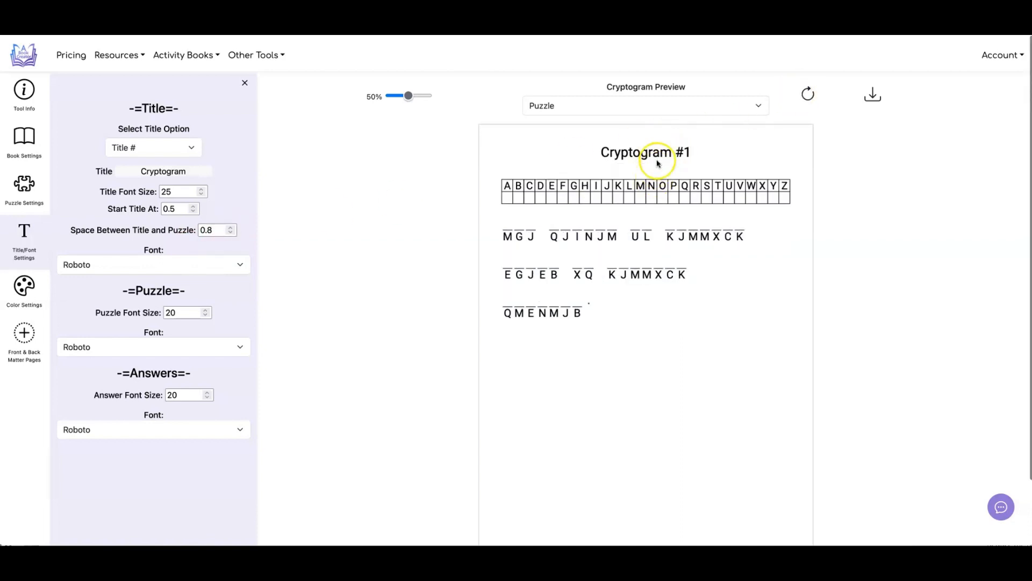
- Set the number of puzzles per page to 2 and refresh the cryptogram preview
click(24, 186)
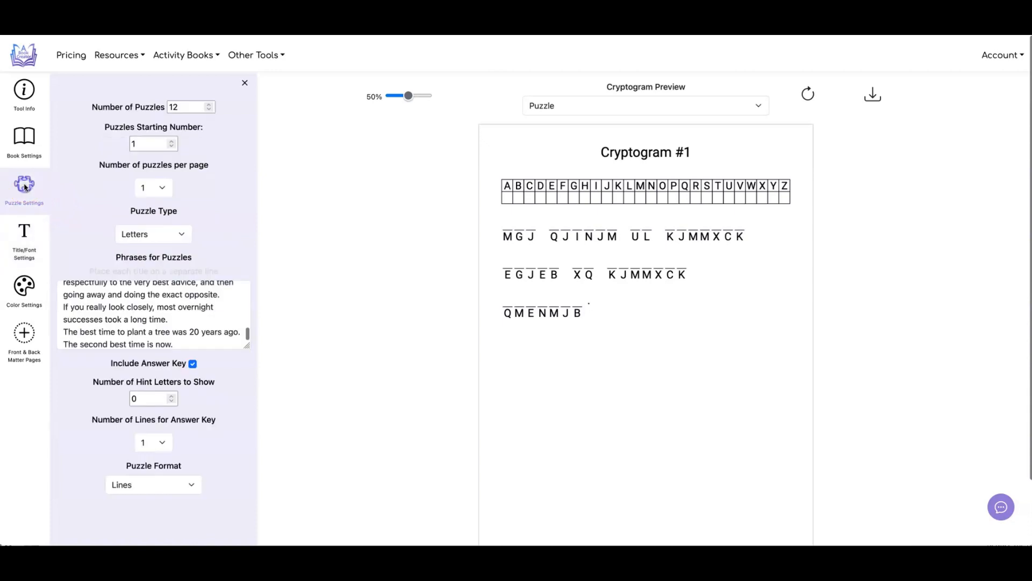
click(154, 186)
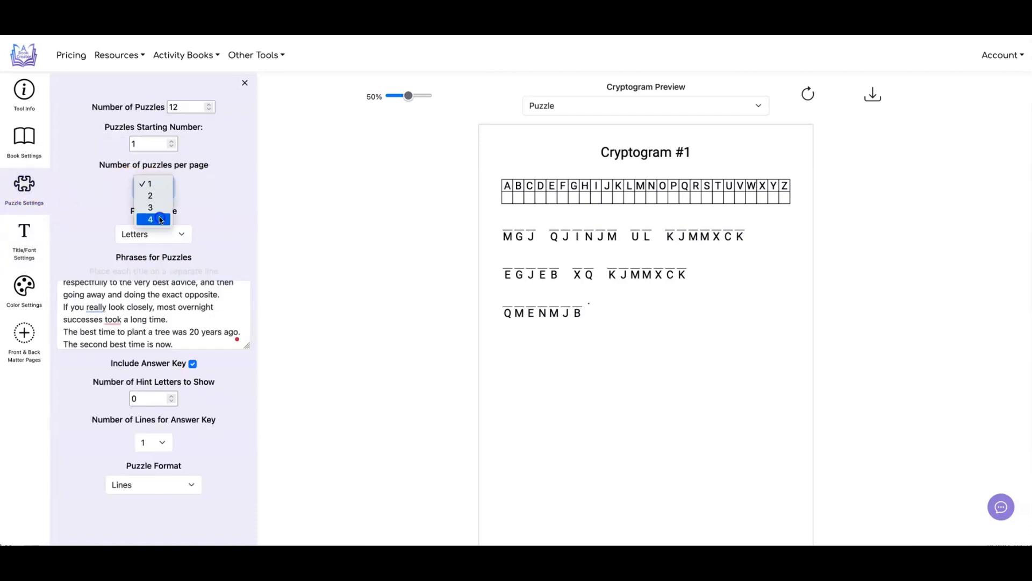
click(161, 196)
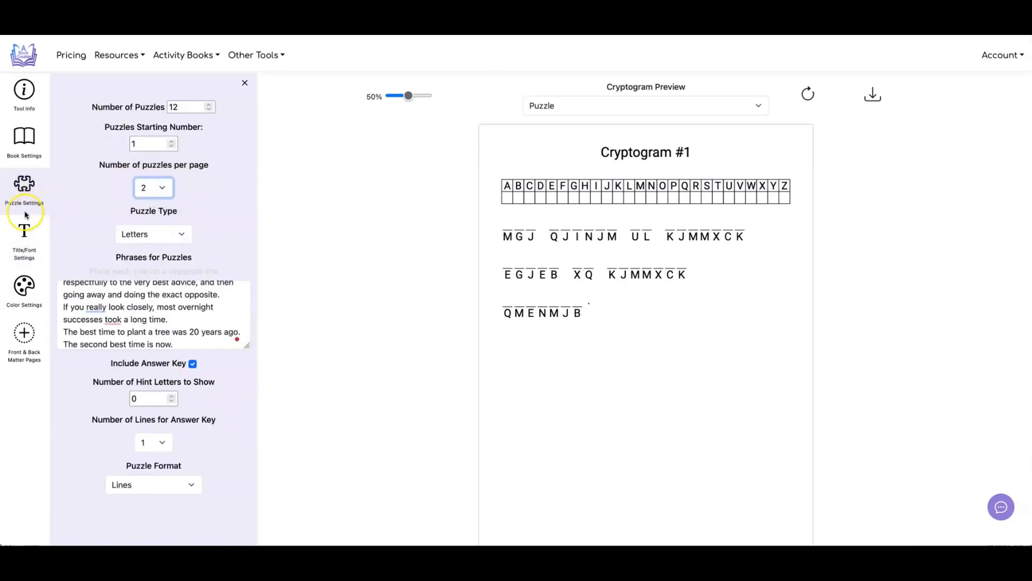
click(24, 237)
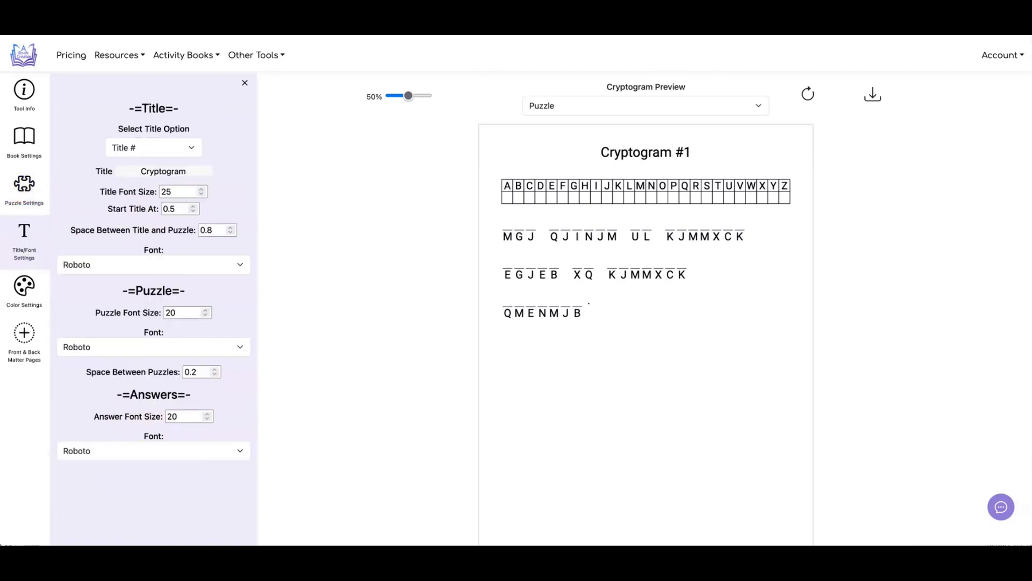
click(809, 92)
- Try a space between puzzles of 0.4, raise it to 0.6, and refresh the preview to check the page layout
scroll(605, 274, down, 1)
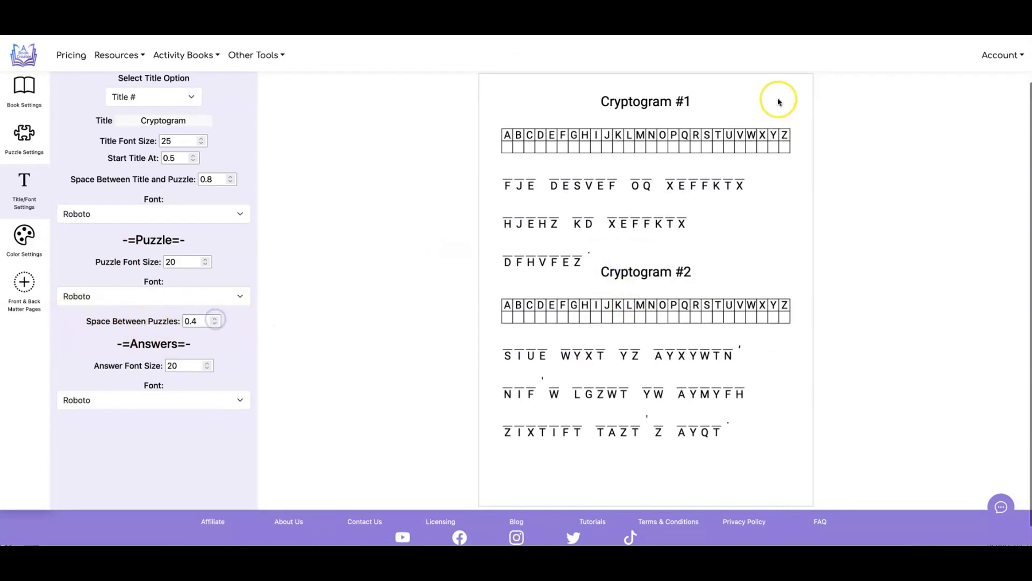
scroll(904, 84, up, 1)
click(817, 93)
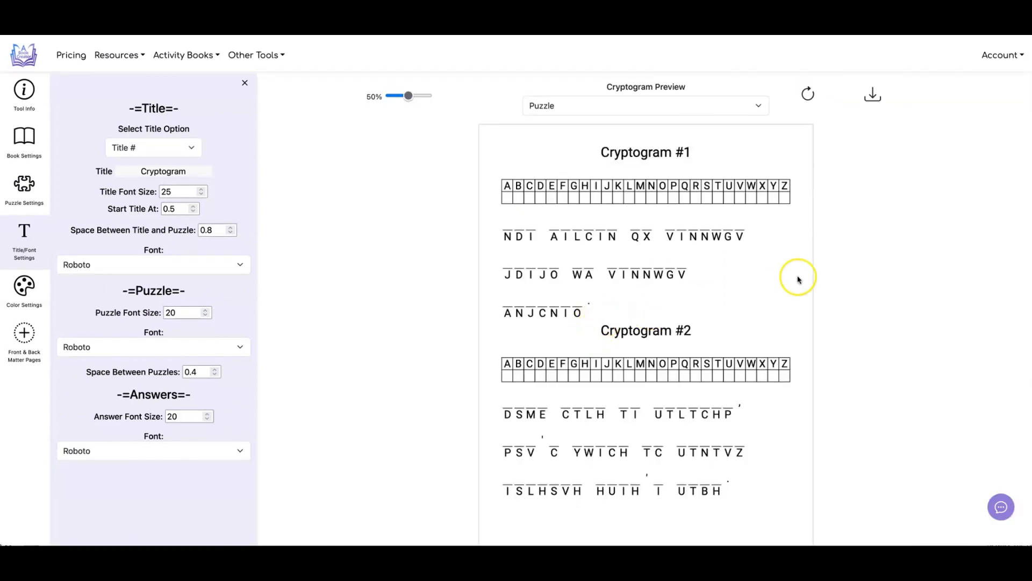
click(214, 370)
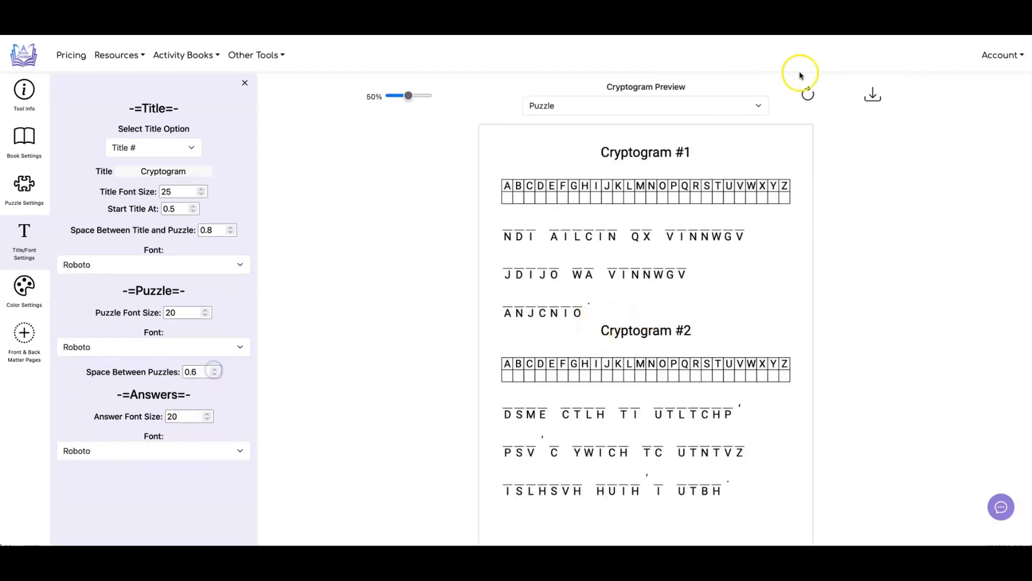
click(808, 94)
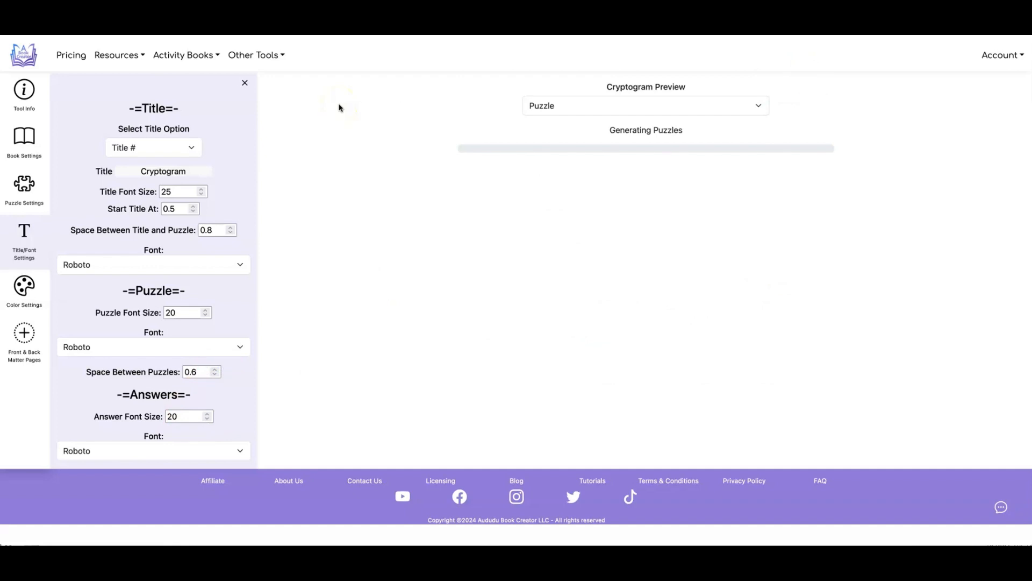
scroll(588, 249, down, 2)
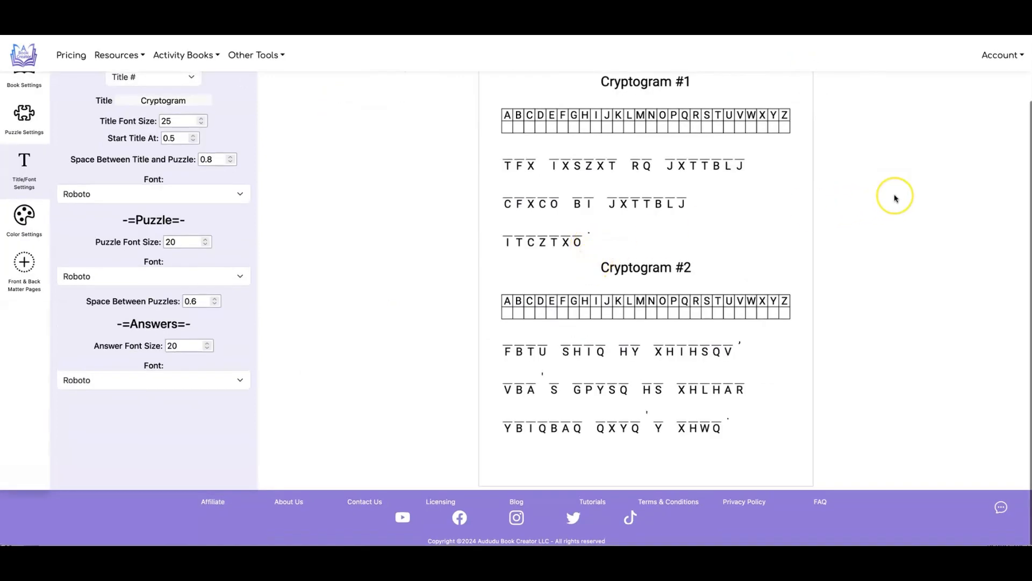
scroll(895, 198, up, 1)
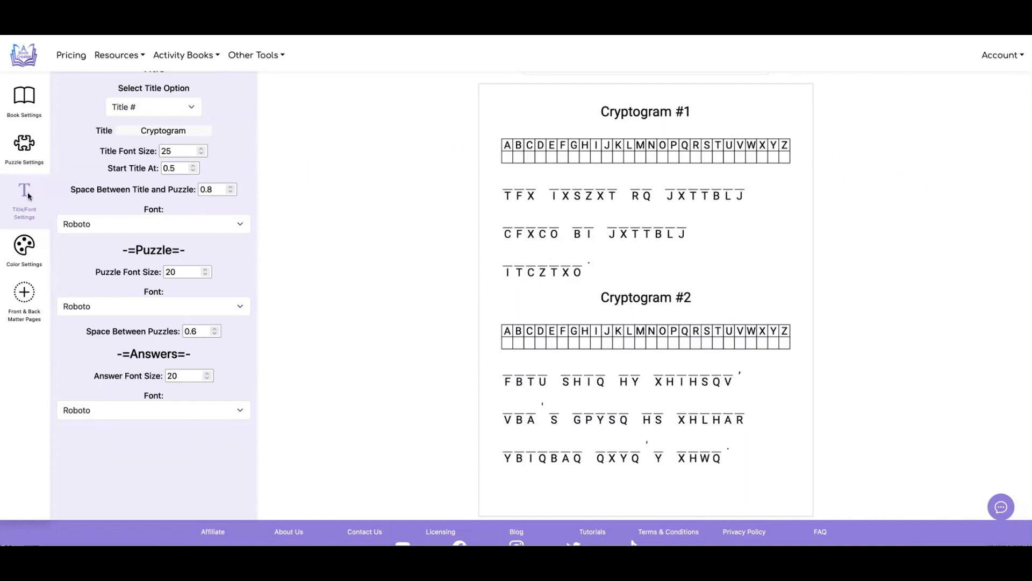
- Change the puzzle type to Numbers and refresh the cryptogram preview
click(23, 144)
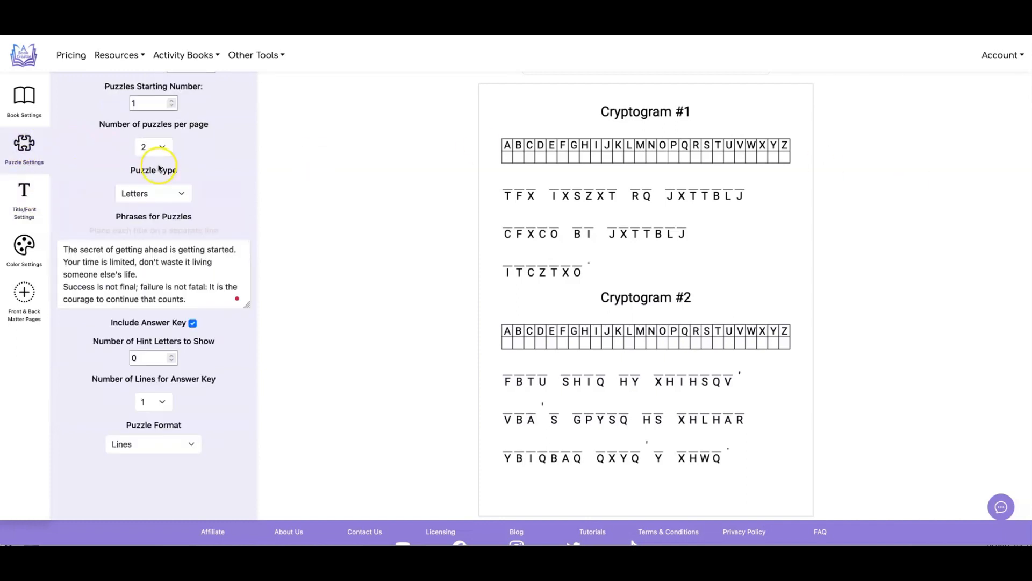
click(179, 193)
click(179, 201)
scroll(807, 89, up, 1)
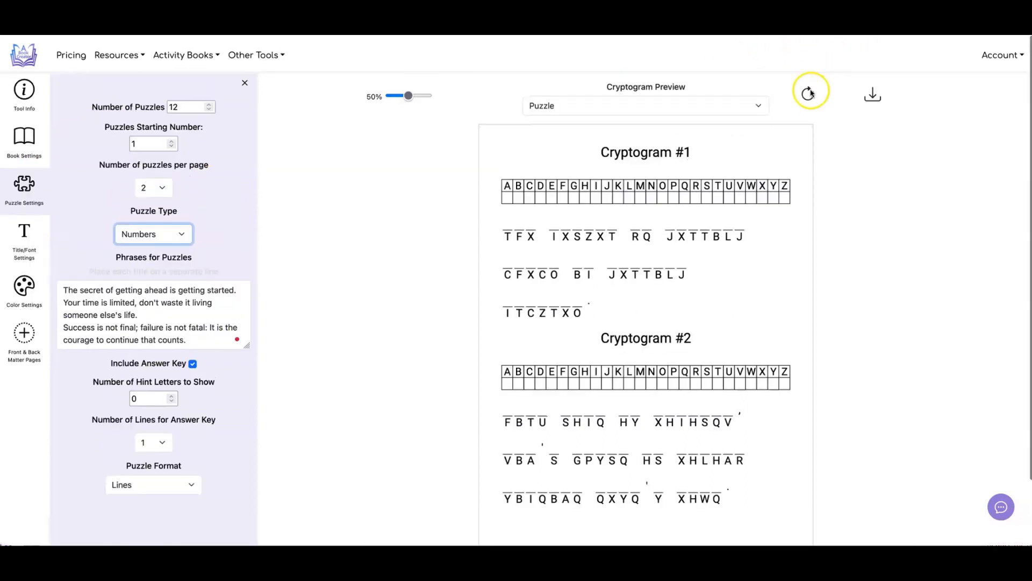
click(809, 93)
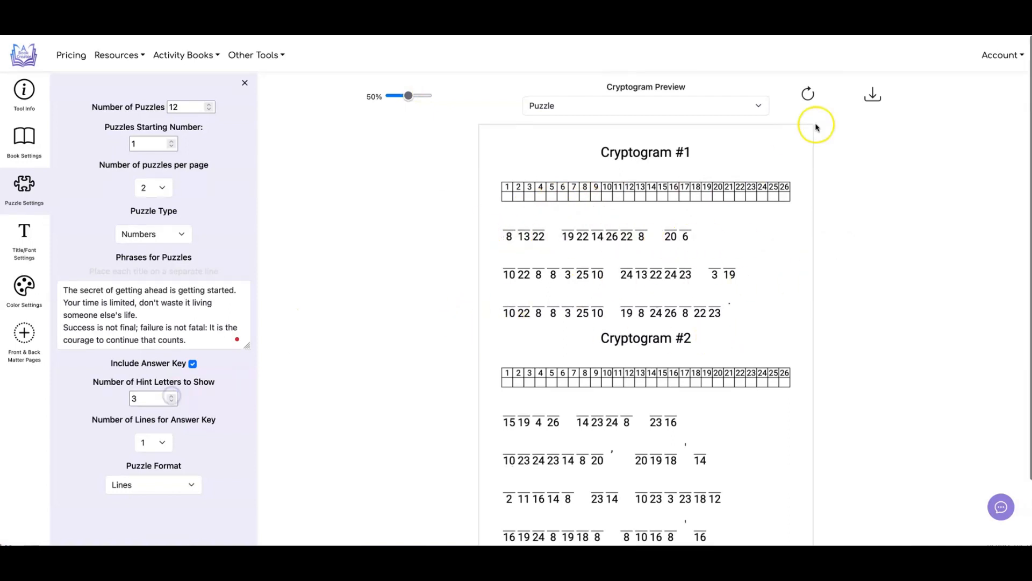
- Refresh the preview with 3 hint letters shown and set the puzzle type to Letters
click(809, 93)
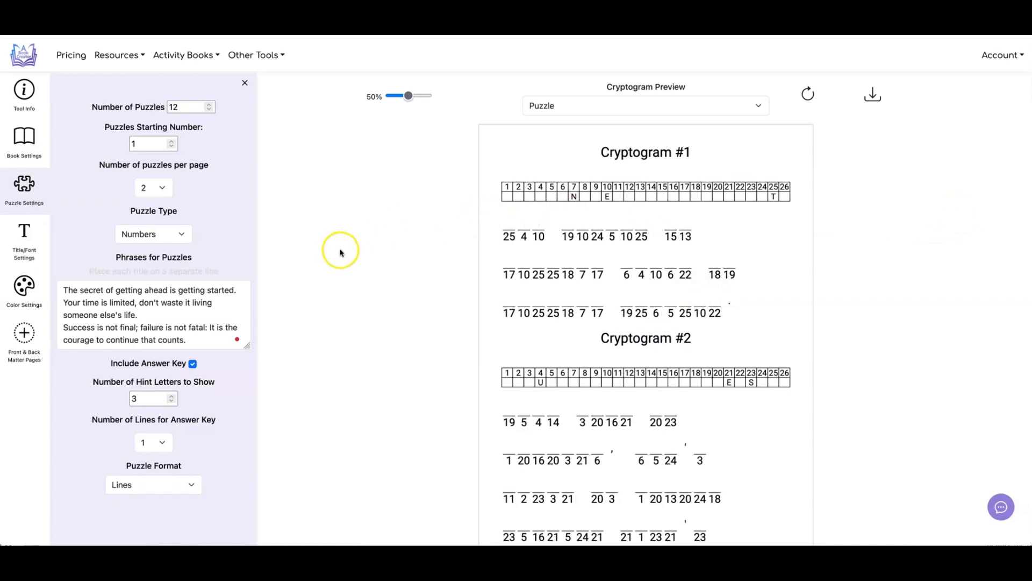
click(145, 236)
click(147, 219)
- Set the puzzle font to Wingdings-Regular-Font at size 18 and refresh the preview
click(23, 233)
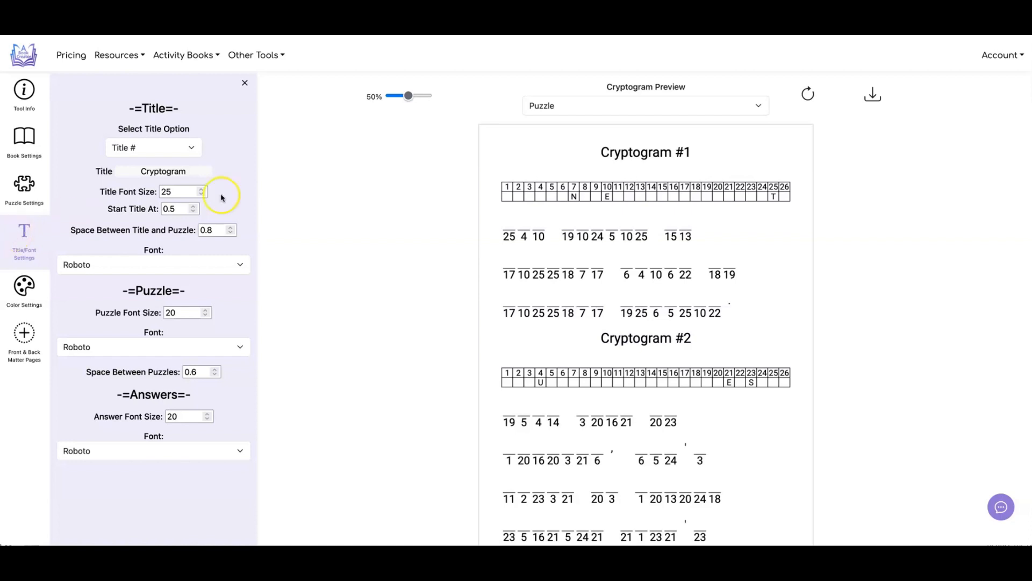
click(216, 346)
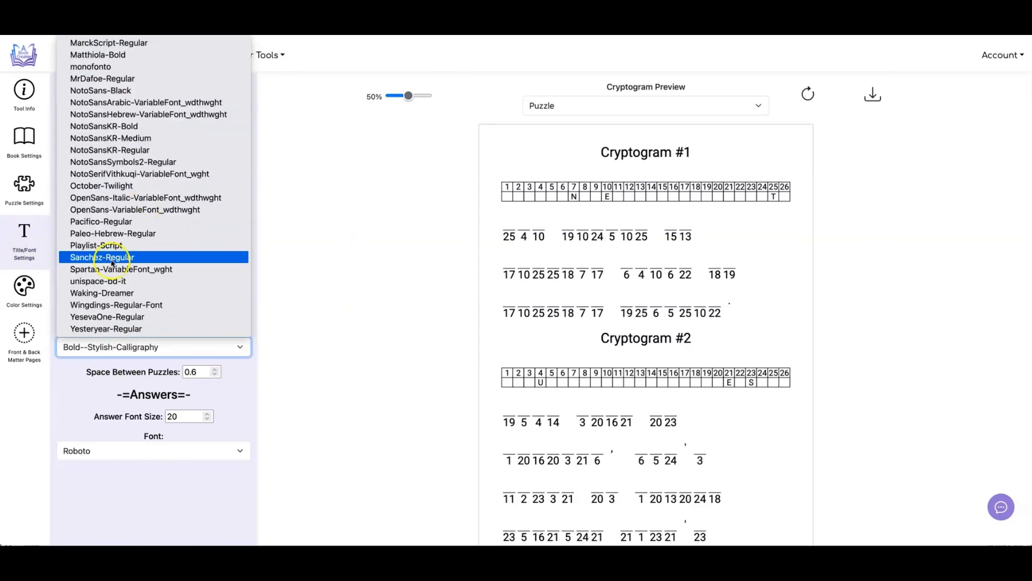
click(127, 305)
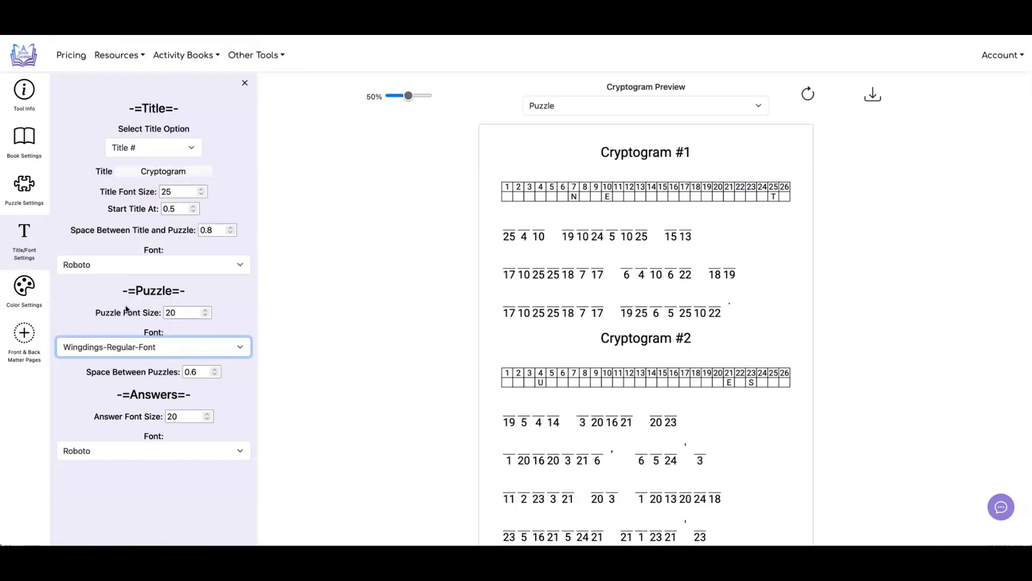
click(807, 94)
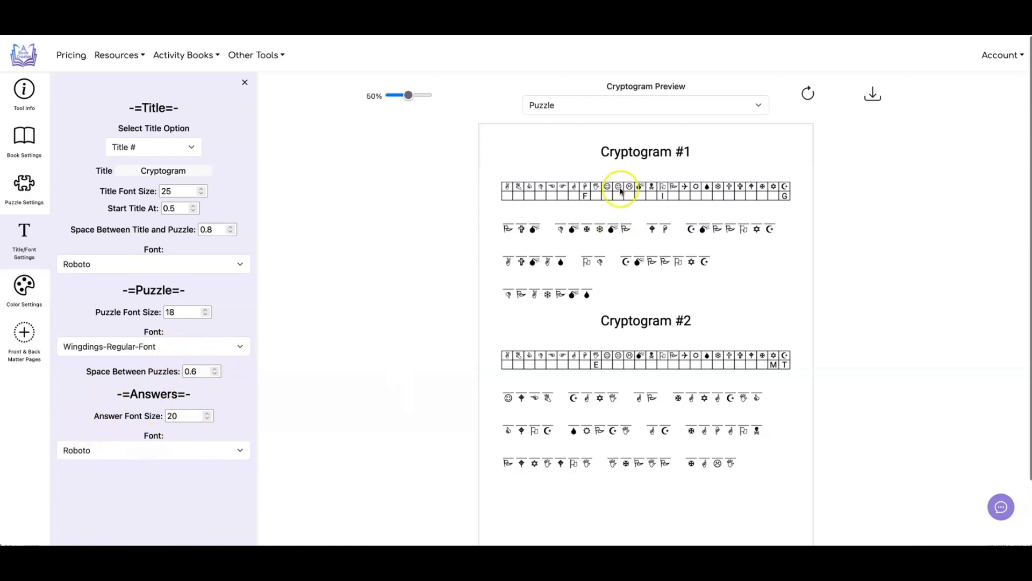
- Preview the answer page and examine the fonts available for the answers
click(654, 101)
click(657, 113)
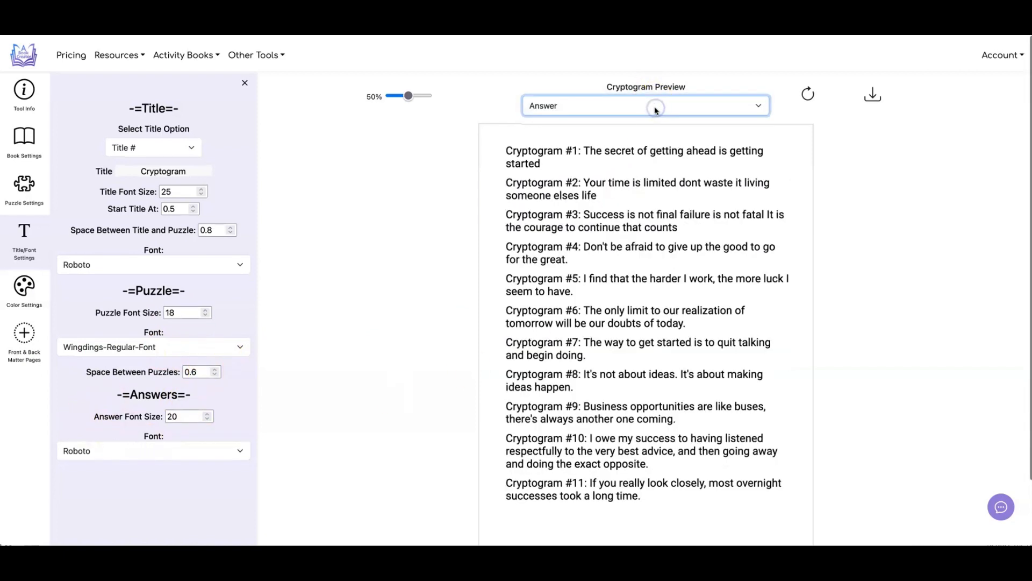
click(127, 450)
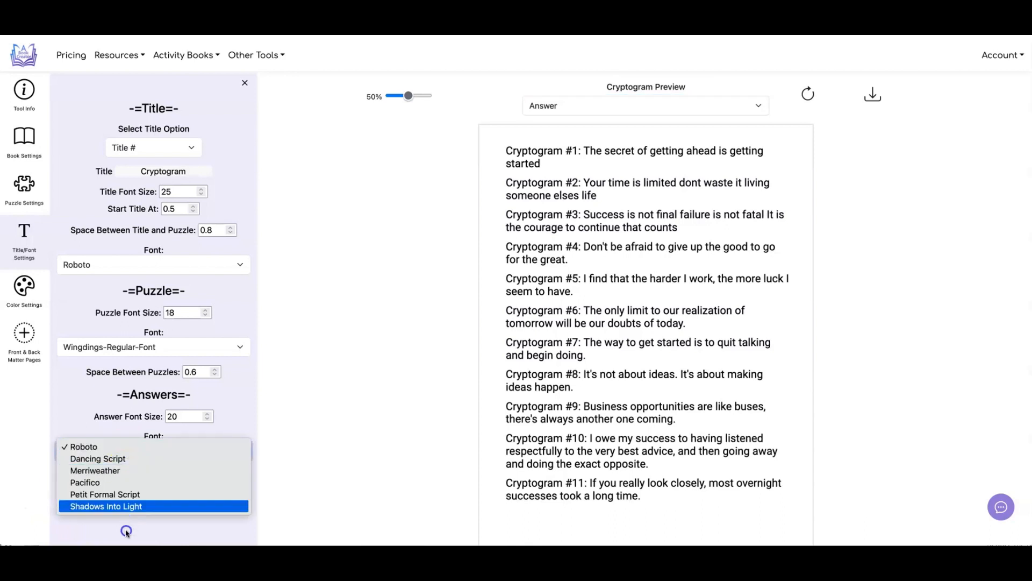
click(273, 389)
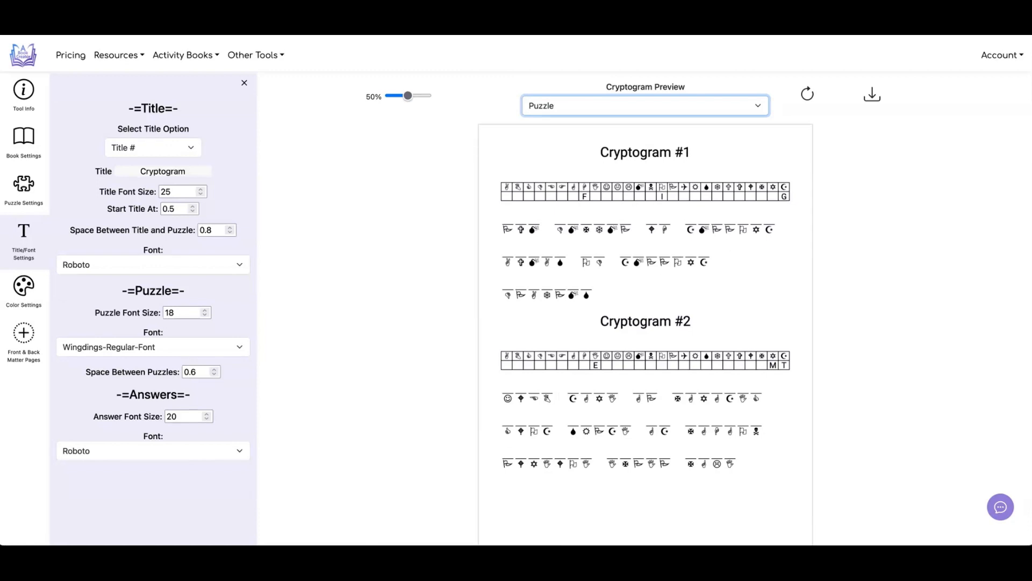
- Change the puzzle font to LoveRomance-YoXa
click(207, 346)
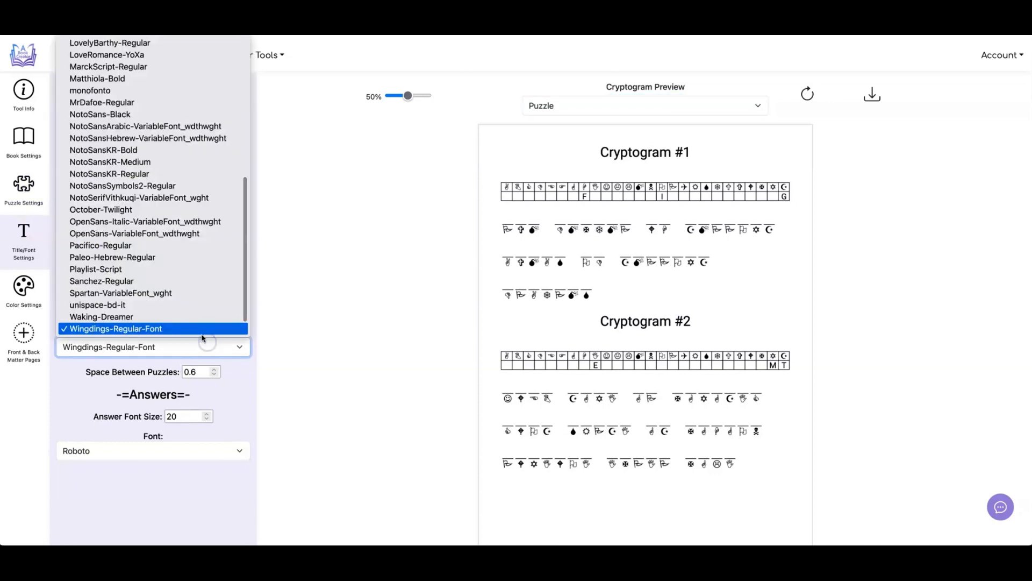
scroll(156, 240, up, 3)
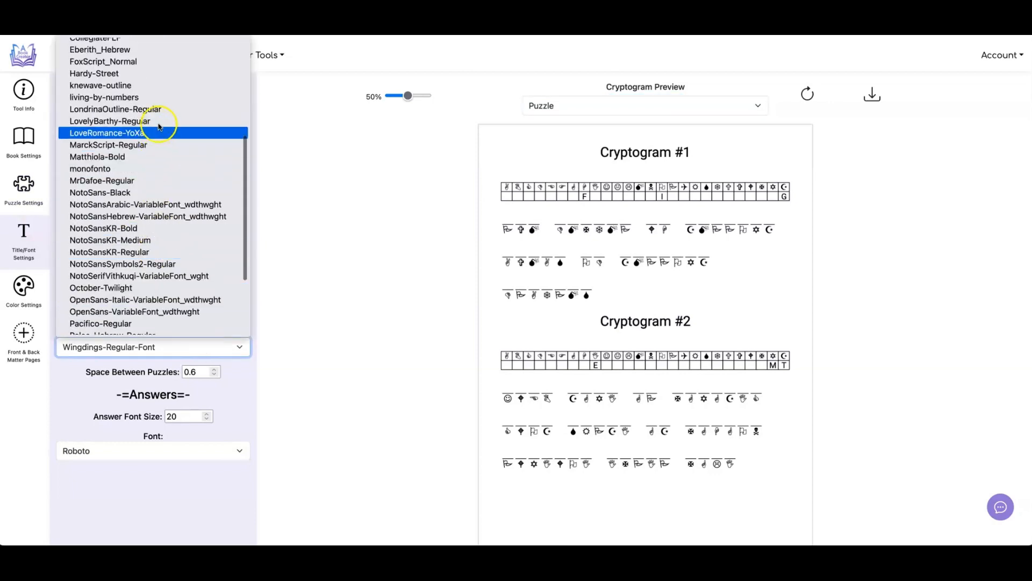
click(160, 132)
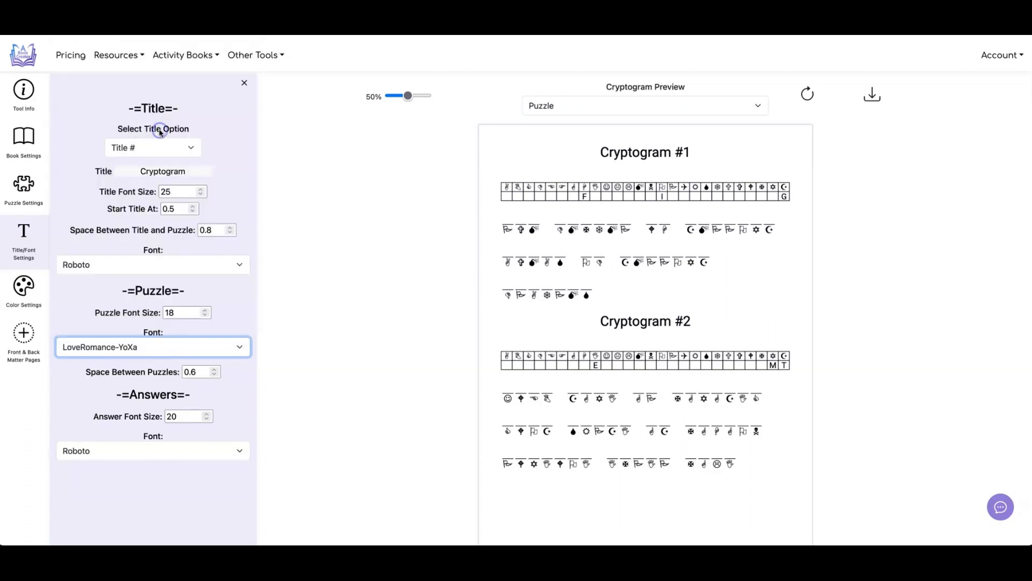
click(207, 119)
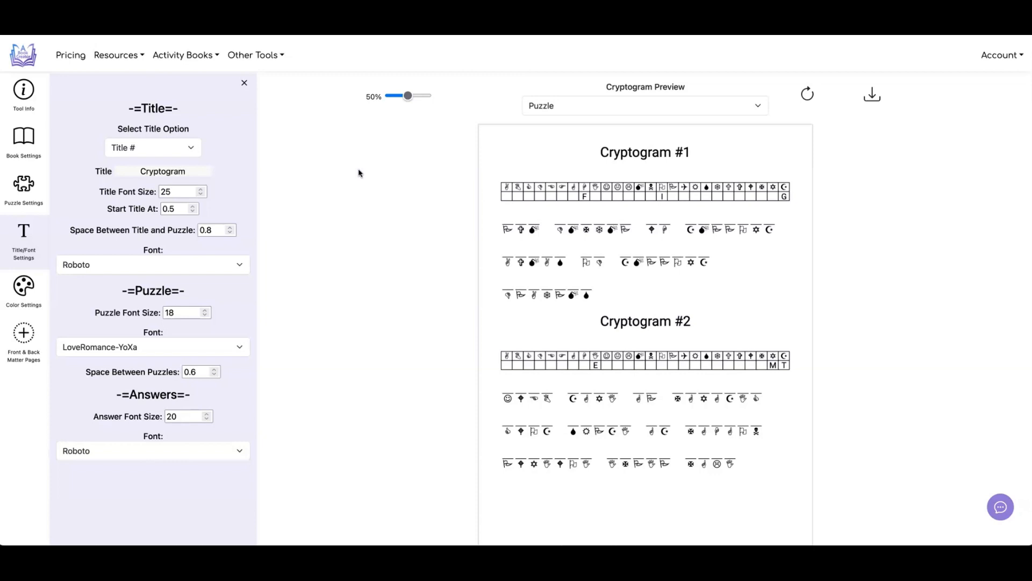
- Replace all puzzle phrases with the copied list of love song titles, ending in "Unchained Melody", and refresh the preview
click(24, 185)
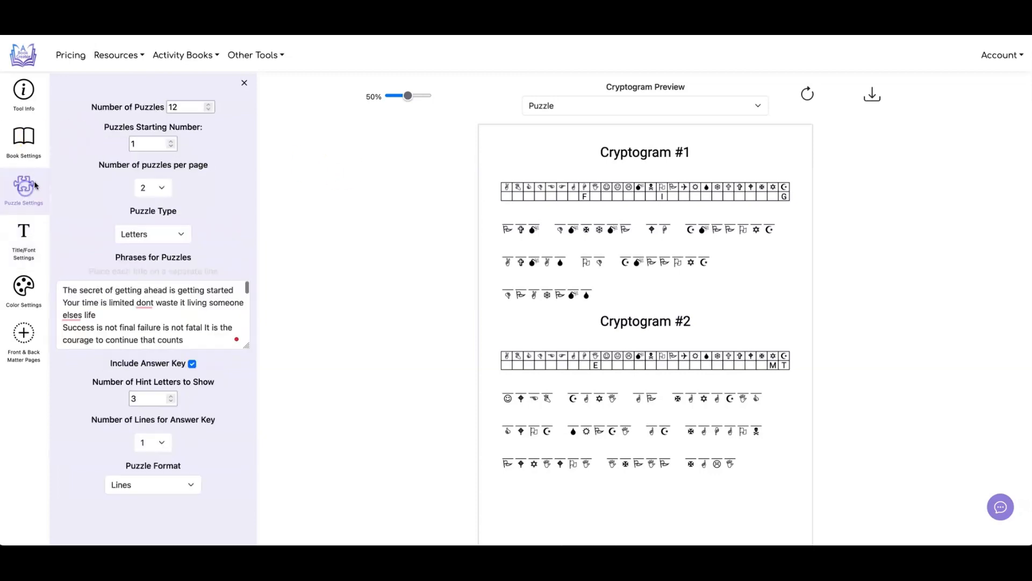
click(105, 319)
key(ctrl+a)
key(ctrl+v)
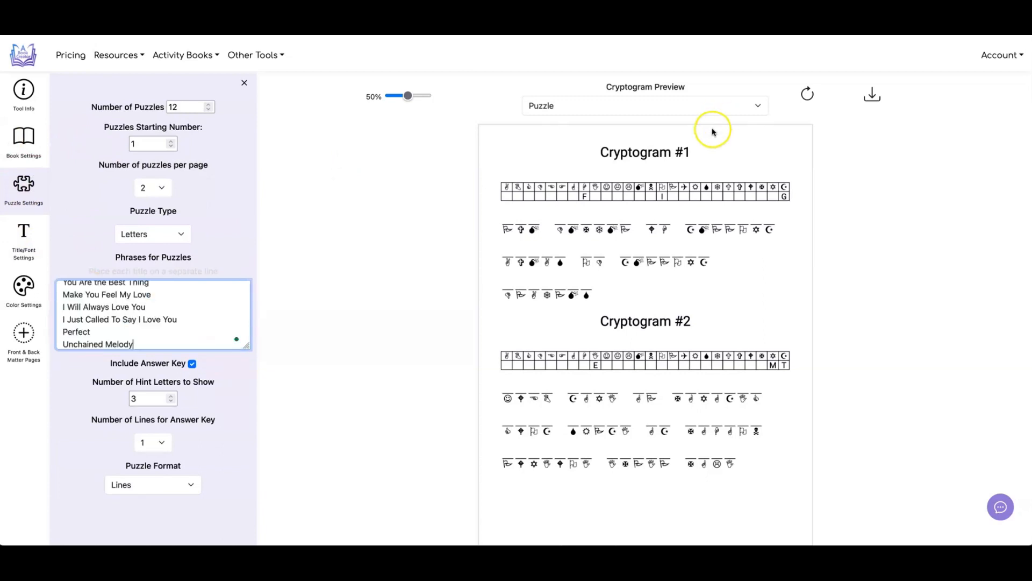
click(807, 93)
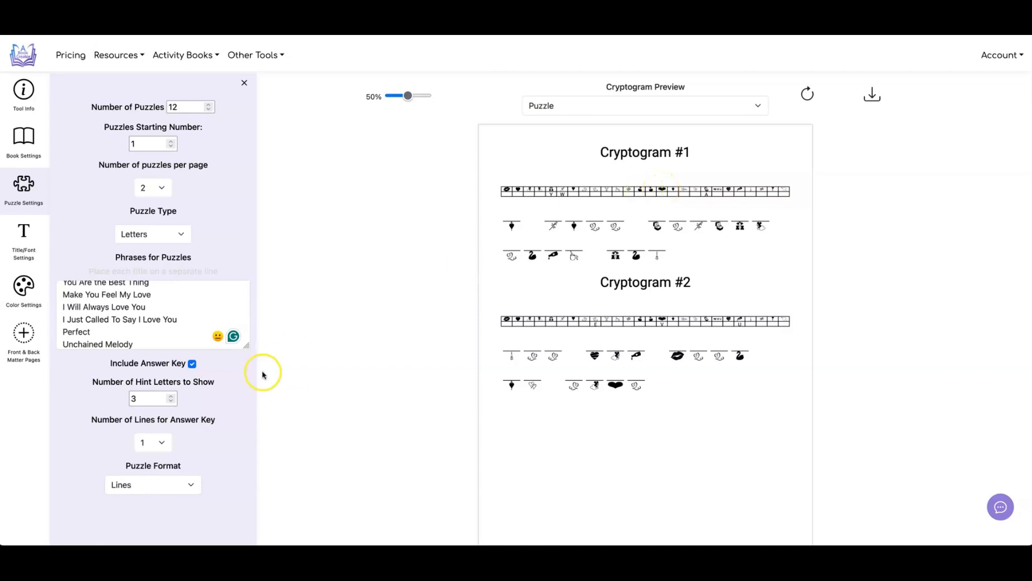
- Set the number of lines for the answer key to 2 and refresh the preview to check the puzzles
click(151, 442)
click(154, 449)
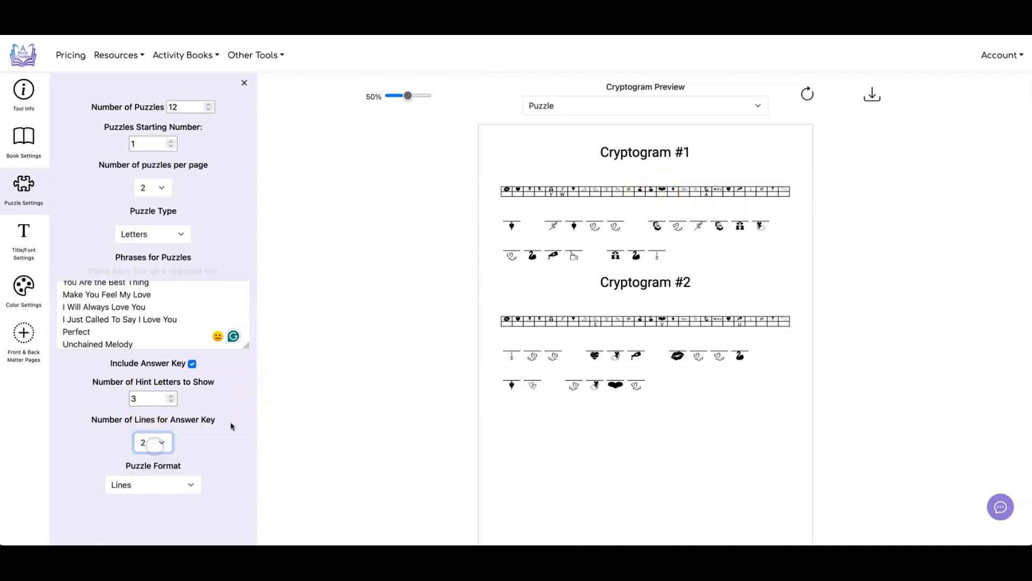
click(809, 91)
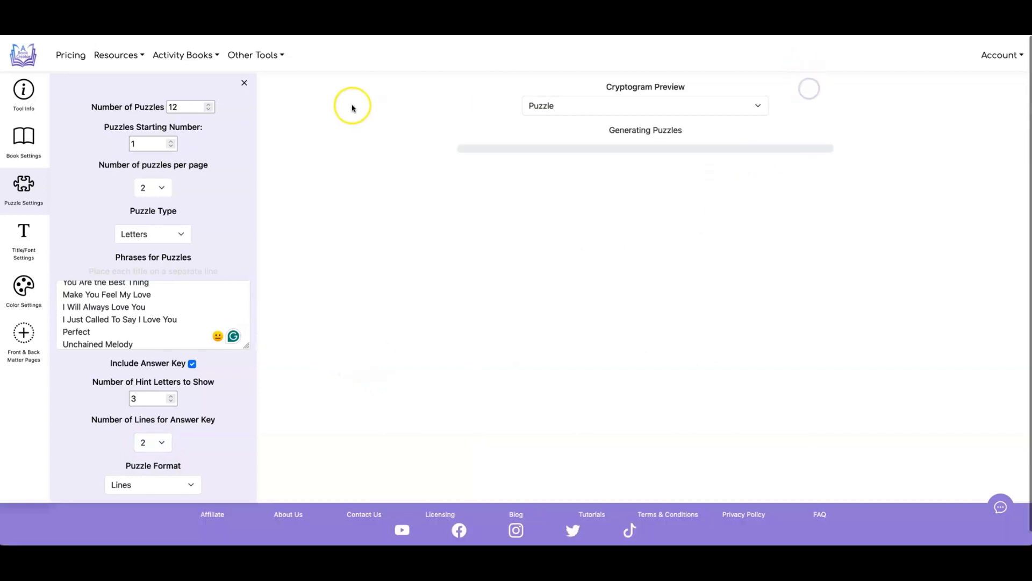
scroll(875, 194, down, 1)
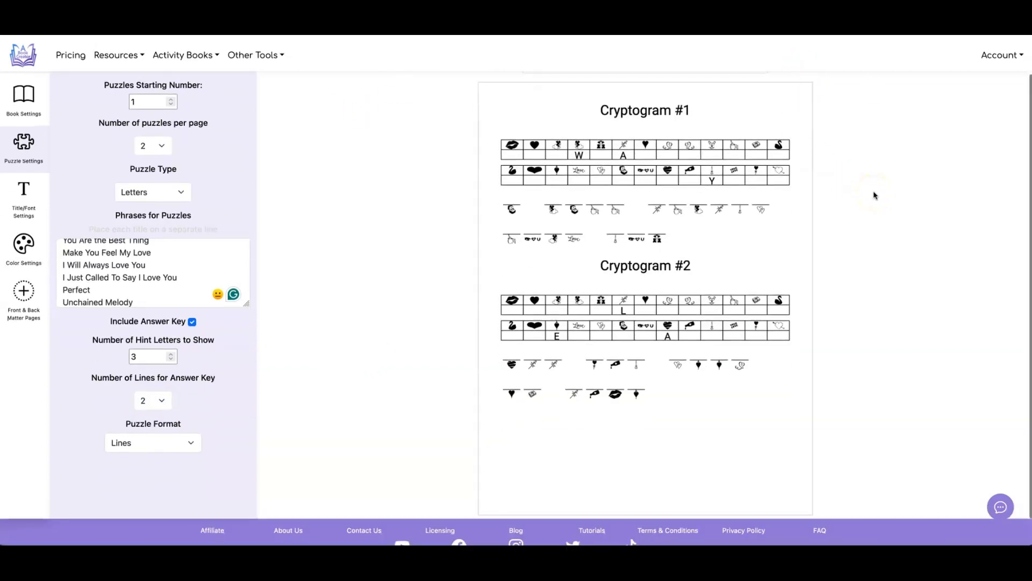
- Change the puzzle title to "Love Songs" and refresh the preview
scroll(875, 194, up, 1)
click(24, 231)
double_click(151, 169)
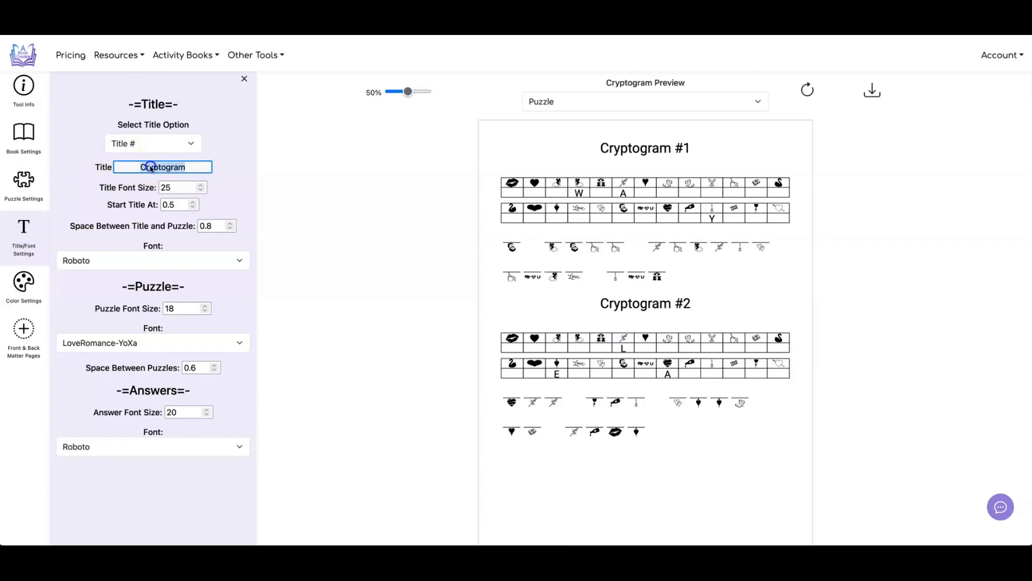
text(Love Songs)
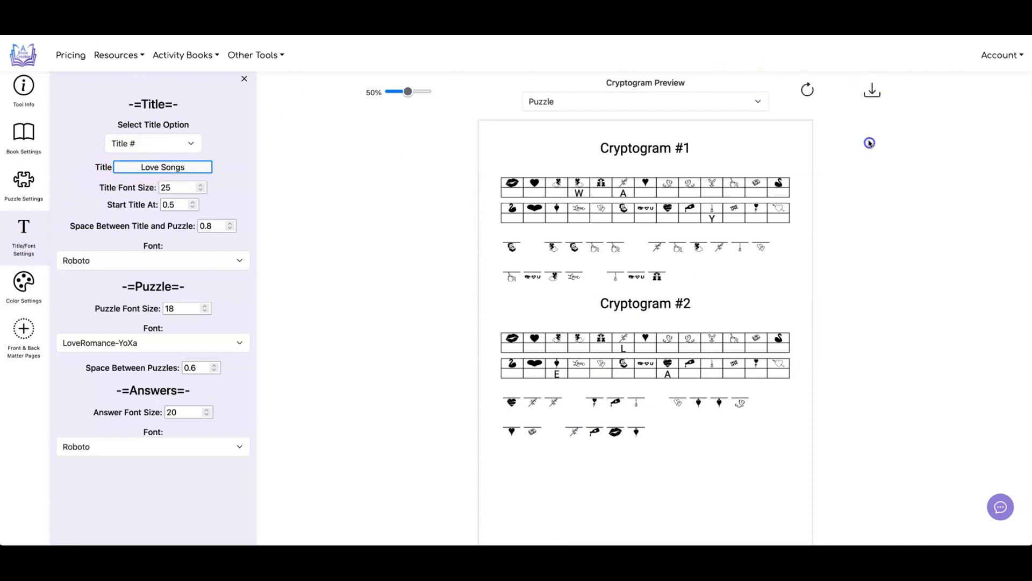
click(807, 90)
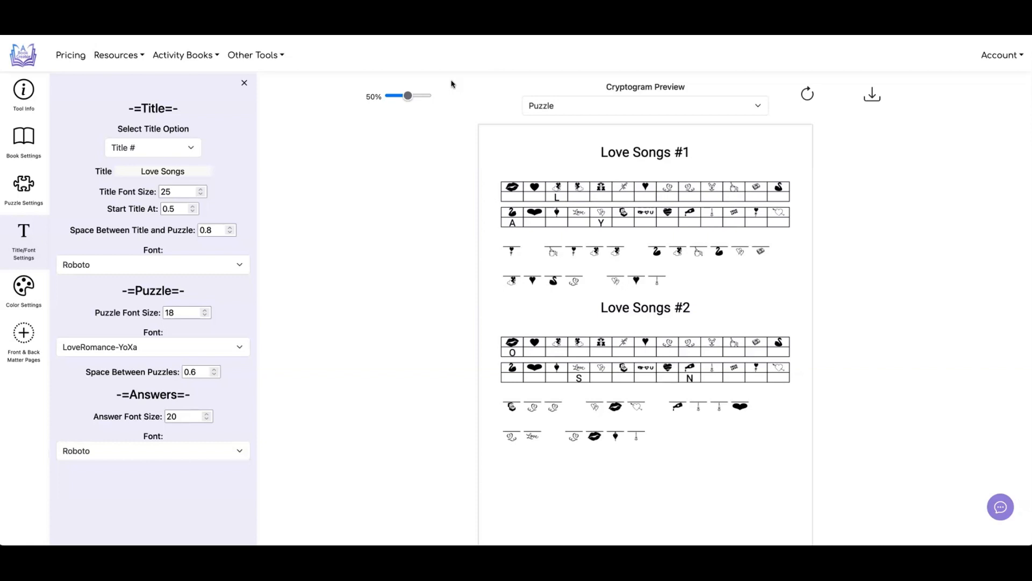
- Change the puzzle font to Chrisdood-Eax9n and refresh the preview
click(201, 350)
click(157, 206)
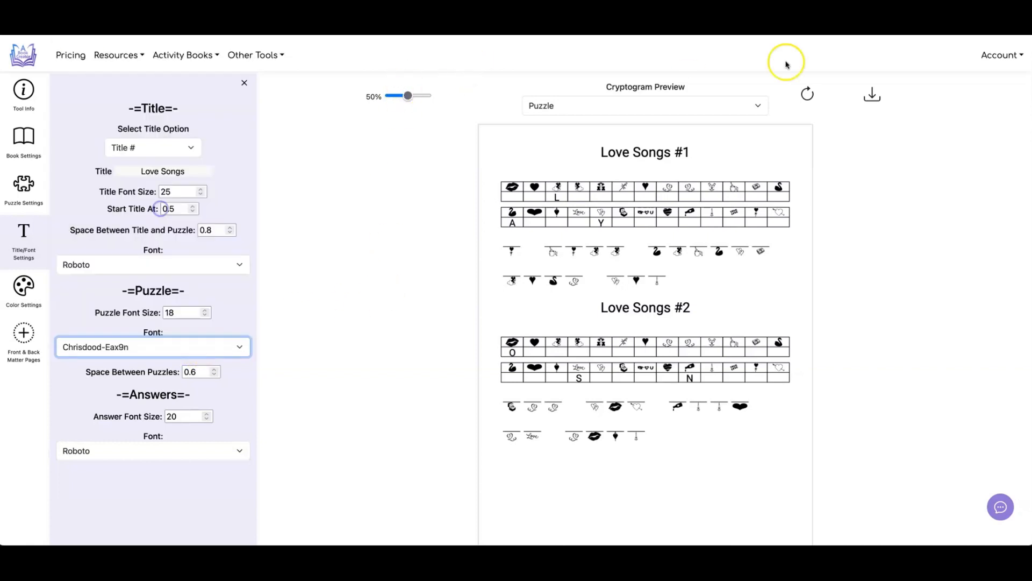
click(806, 92)
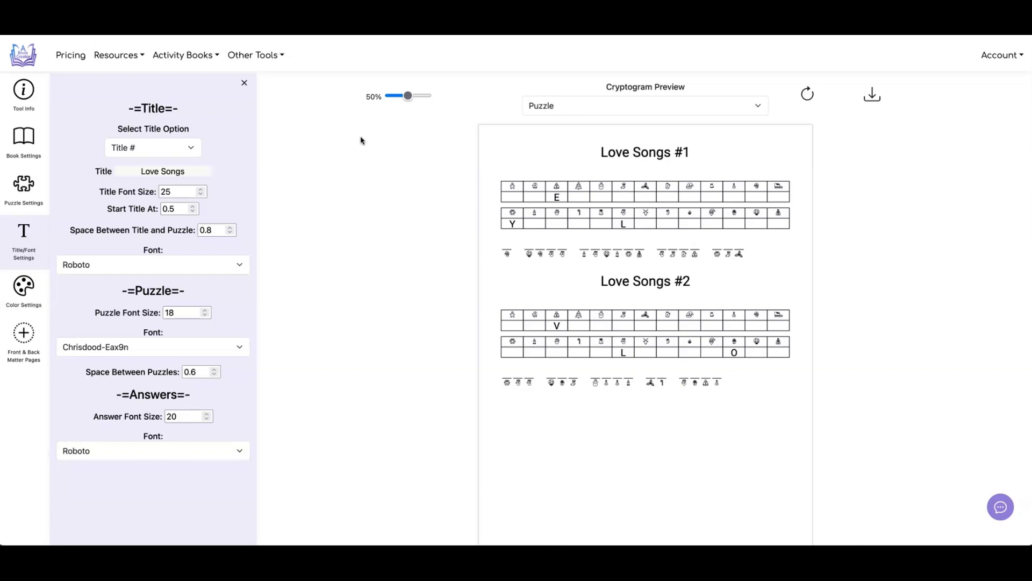
- Set the puzzles' starting number to 11, keeping the preview on the puzzle page
click(23, 185)
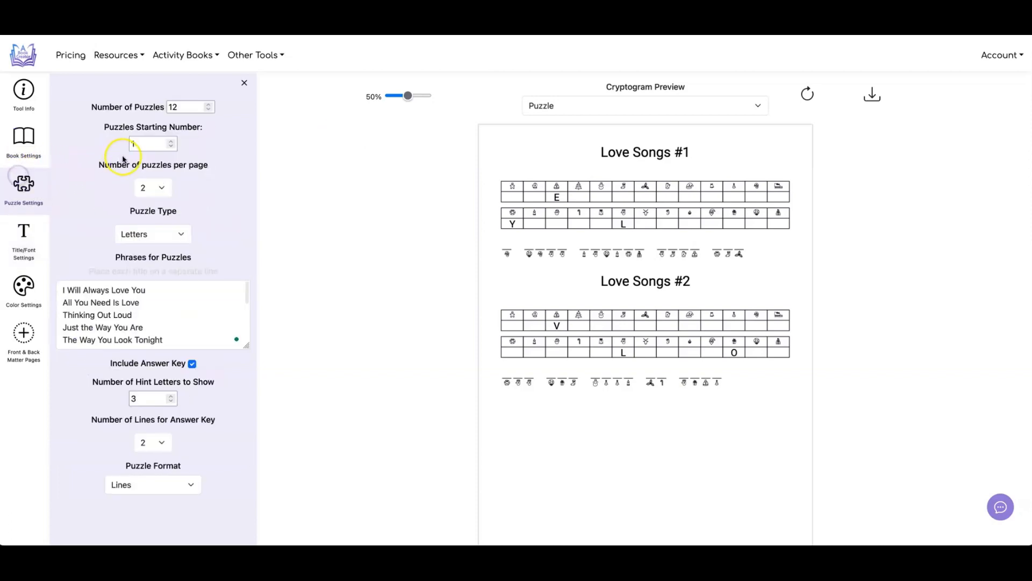
click(154, 144)
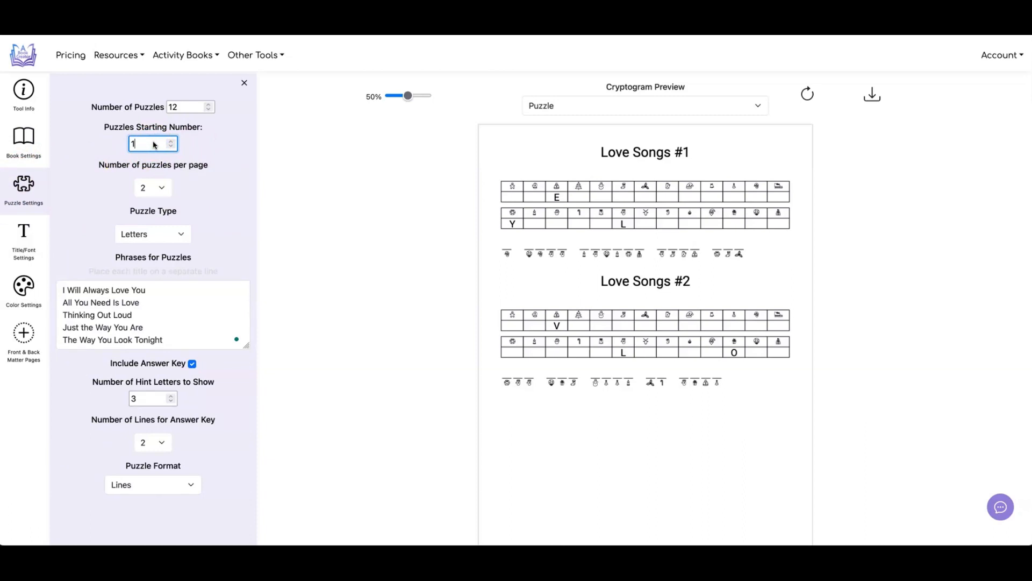
text(1)
click(745, 104)
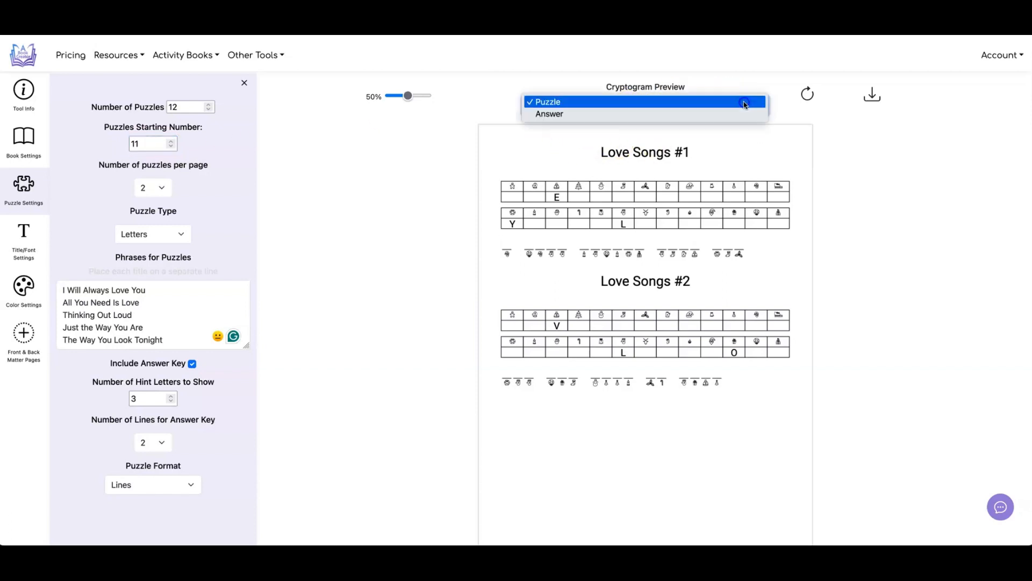
click(745, 103)
- Replace the puzzle title with "Puzzle"
click(24, 242)
triple_click(189, 171)
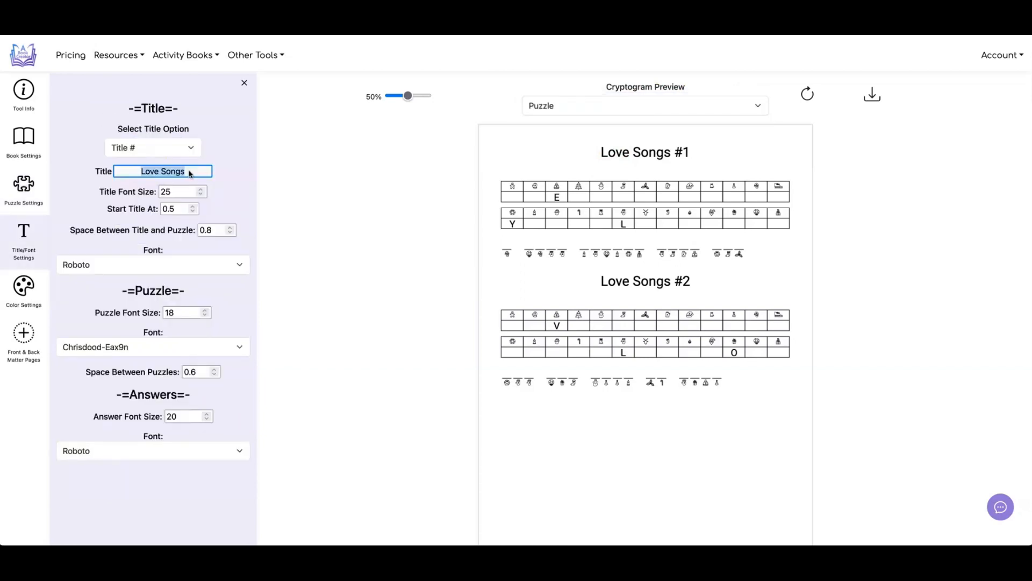
text(PUzz)
key(BackSpace)
key(BackSpace)
key(BackSpace)
text(uzzle)
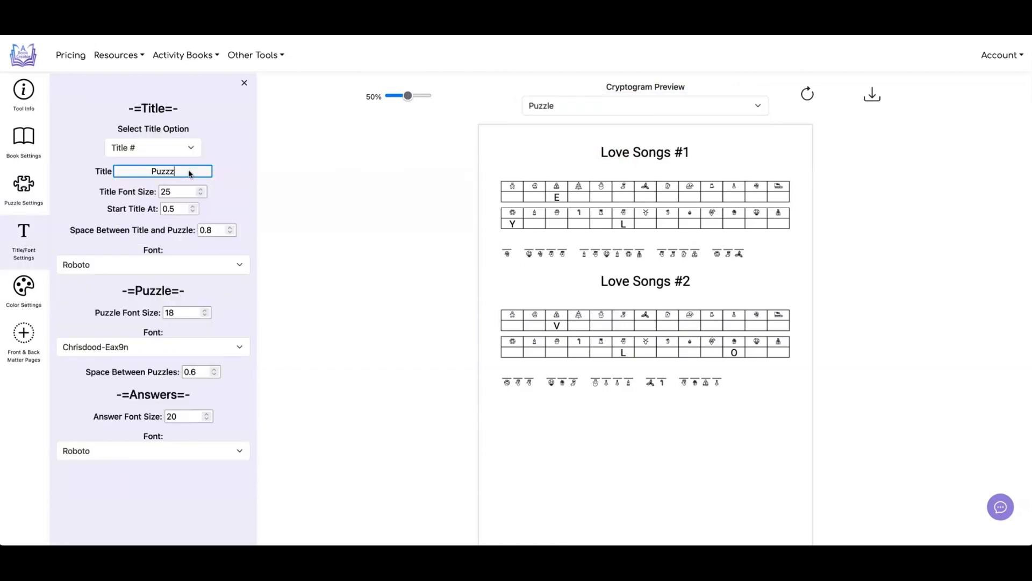